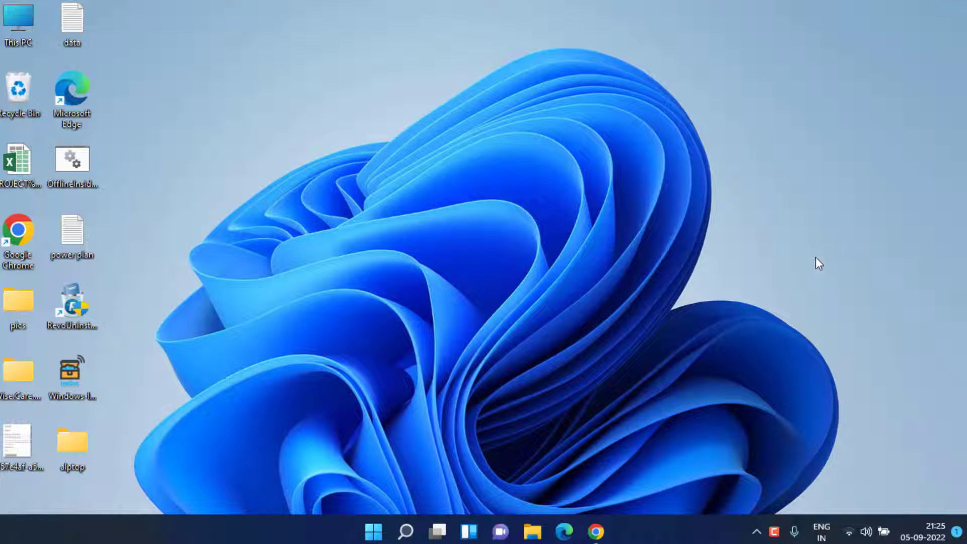
# Open Control Panel in Large icons view and edit the Balanced plan's settings under Power Options
pyautogui.click(374, 531)
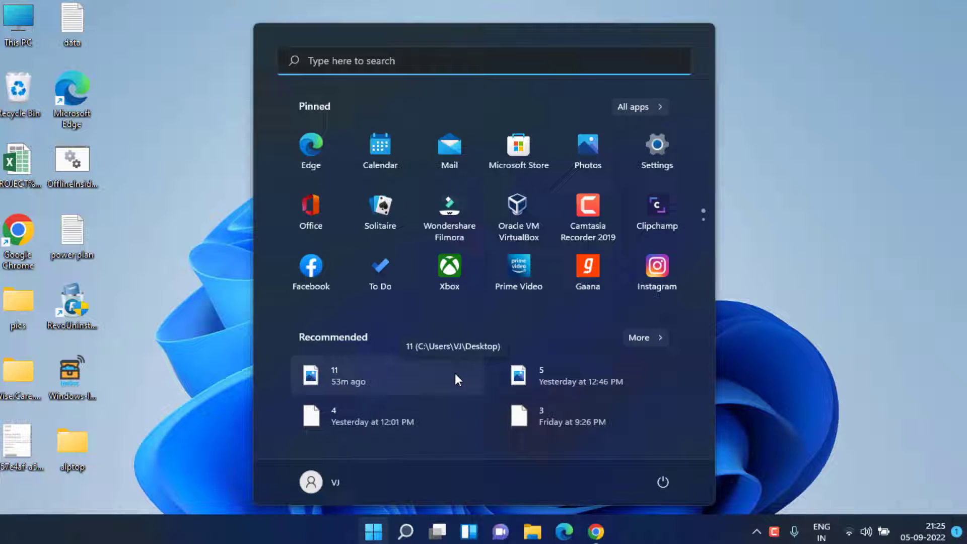
pyautogui.write('control')
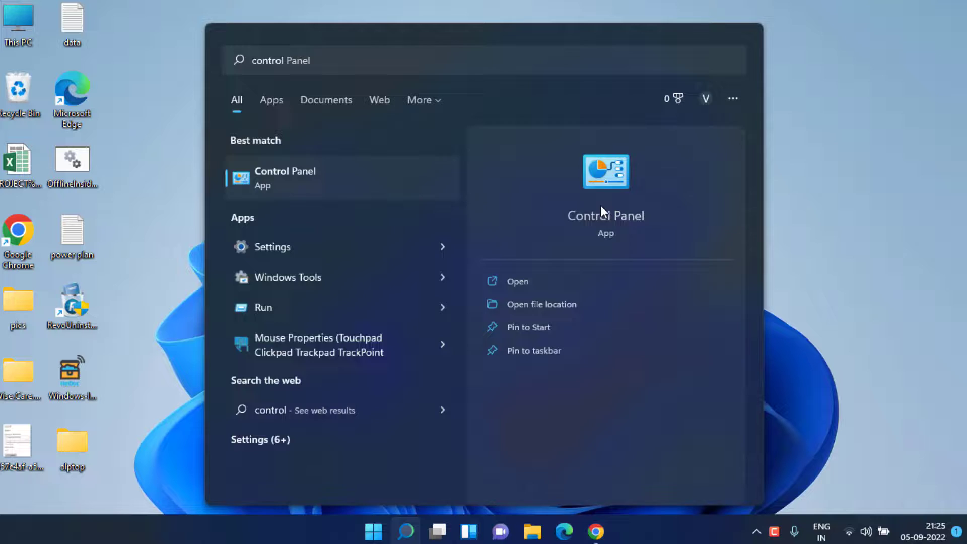
pyautogui.click(601, 207)
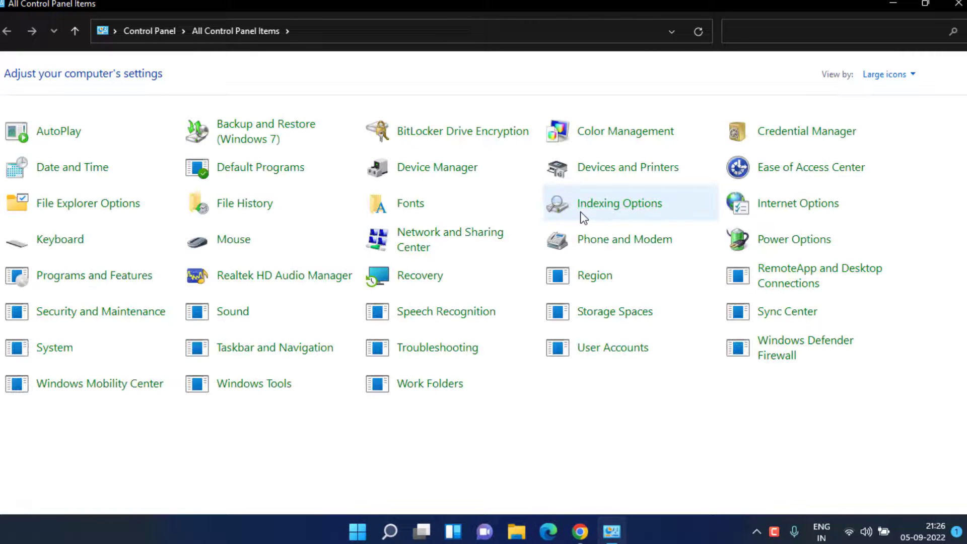
pyautogui.click(911, 76)
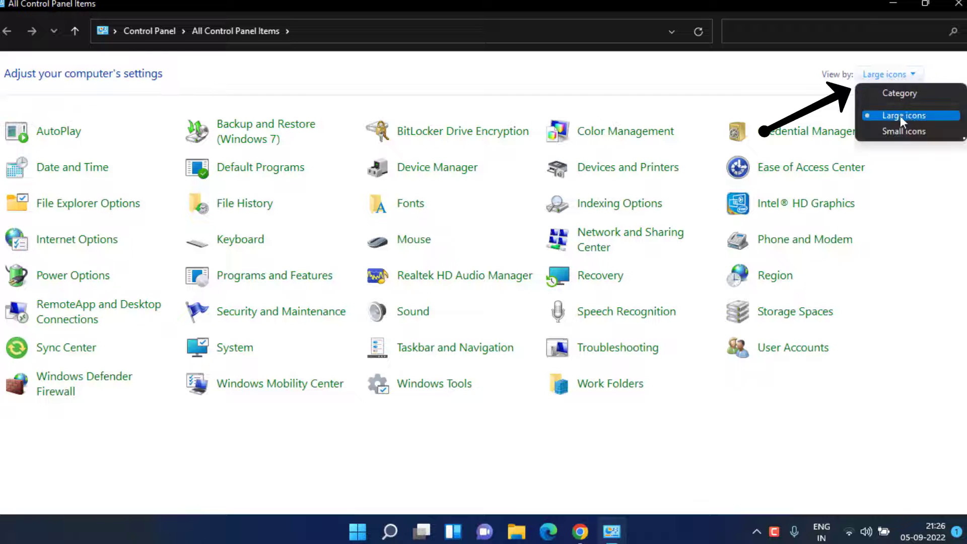
pyautogui.click(925, 120)
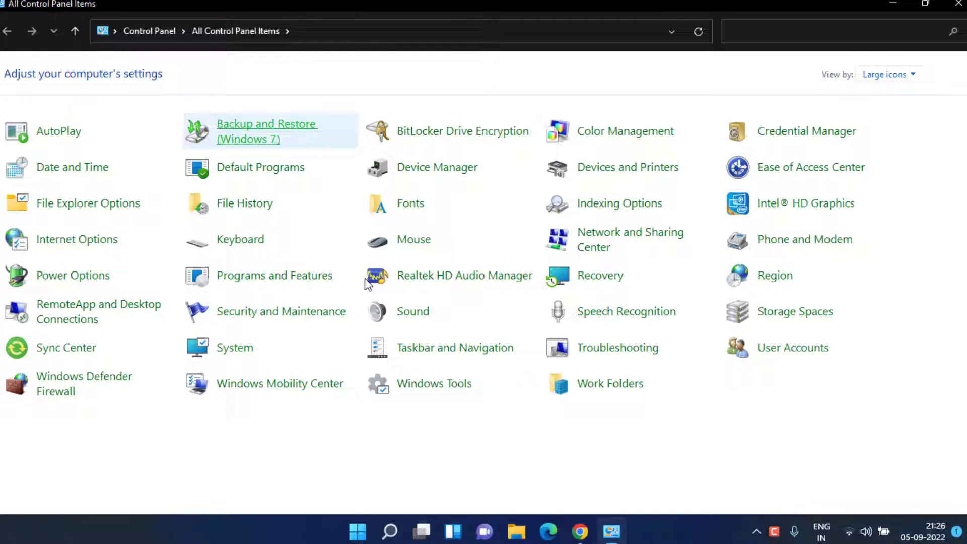
pyautogui.click(66, 280)
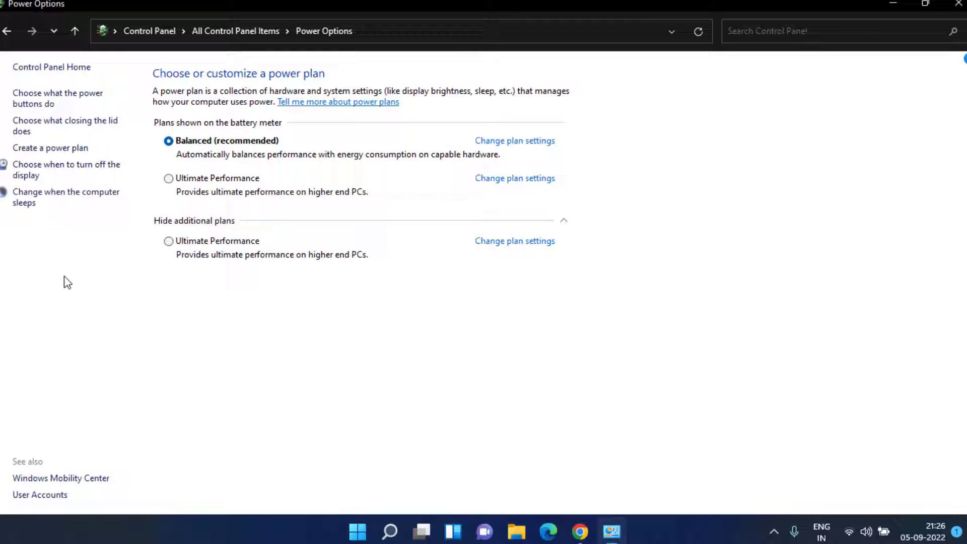
pyautogui.click(509, 143)
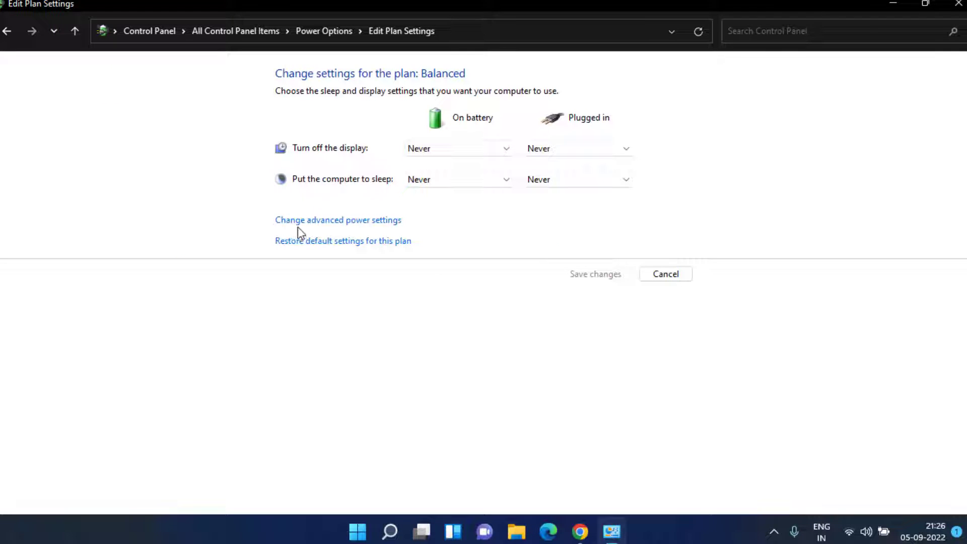
# In advanced power settings, expand USB settings to show the USB selective suspend setting
pyautogui.click(339, 231)
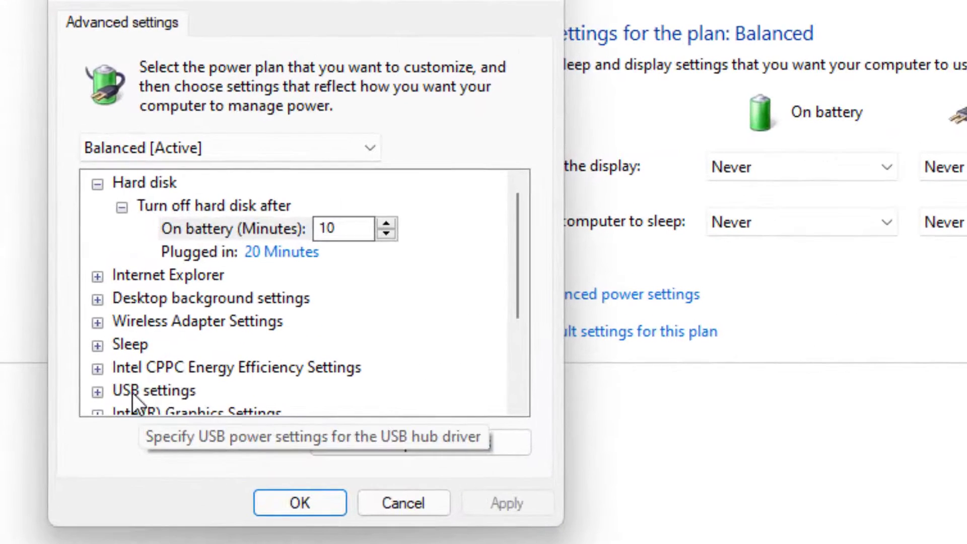
pyautogui.click(132, 393)
pyautogui.scroll(-1, 100, 352)
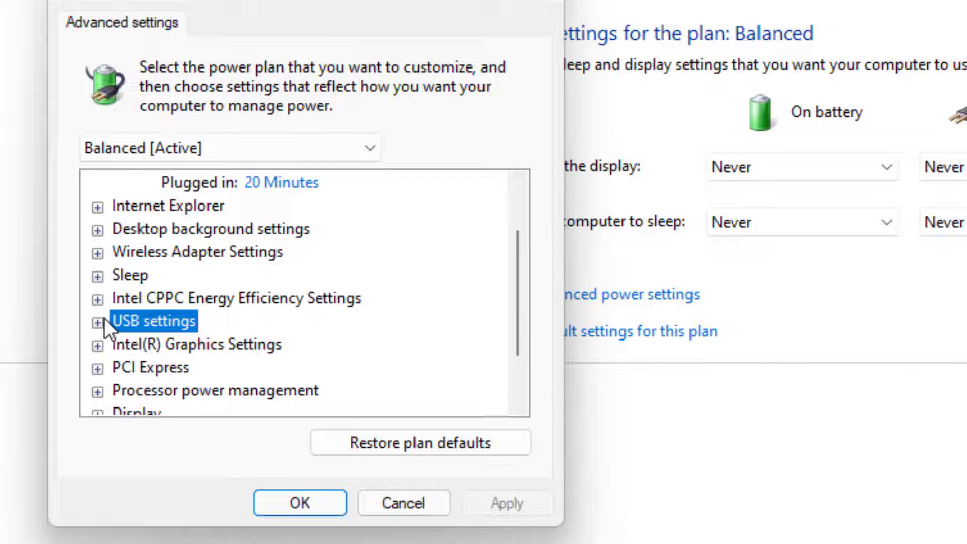
pyautogui.click(98, 322)
pyautogui.scroll(-1, 198, 317)
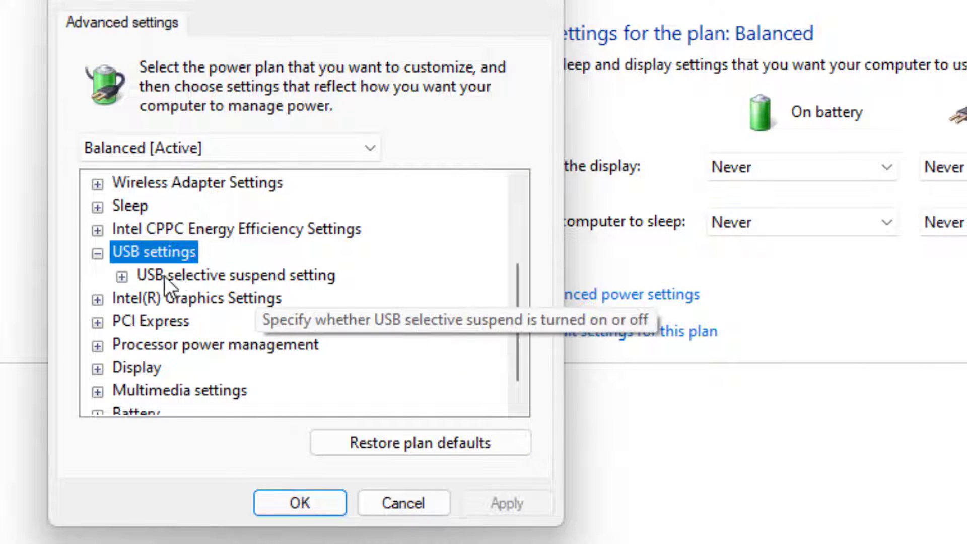
pyautogui.click(222, 277)
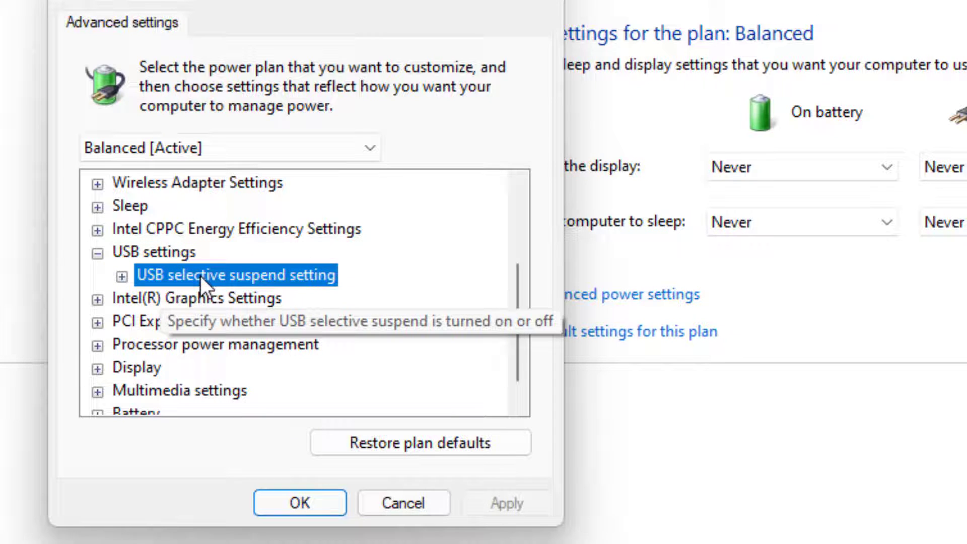
pyautogui.click(126, 275)
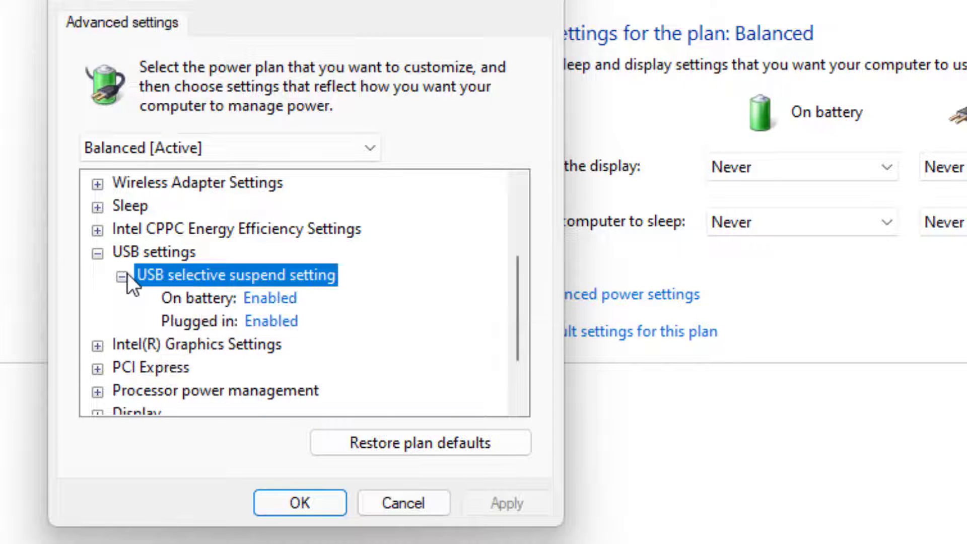
# Set USB selective suspend to Disabled for On battery and Plugged in, and apply with OK
pyautogui.click(268, 303)
pyautogui.click(268, 303)
pyautogui.click(284, 321)
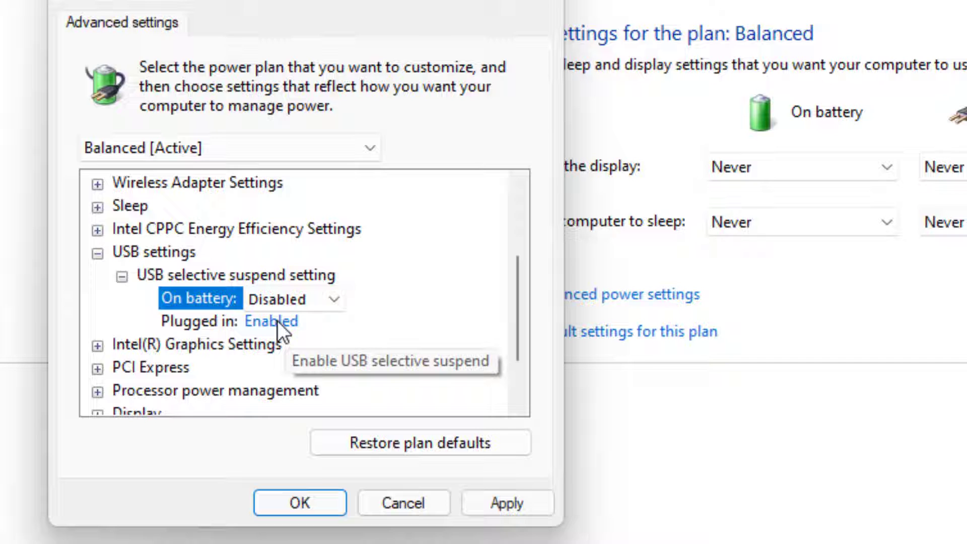
pyautogui.click(277, 321)
pyautogui.click(279, 323)
pyautogui.click(282, 344)
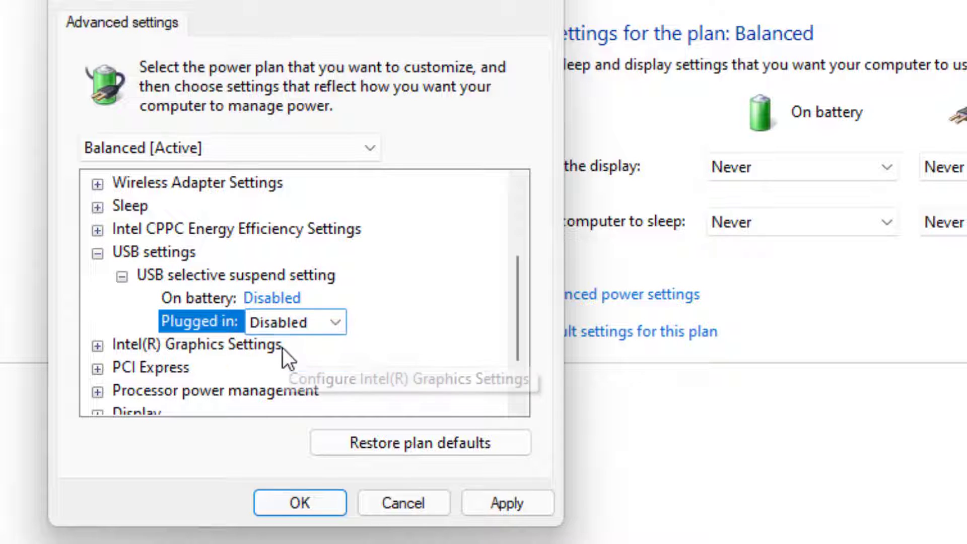
pyautogui.click(318, 505)
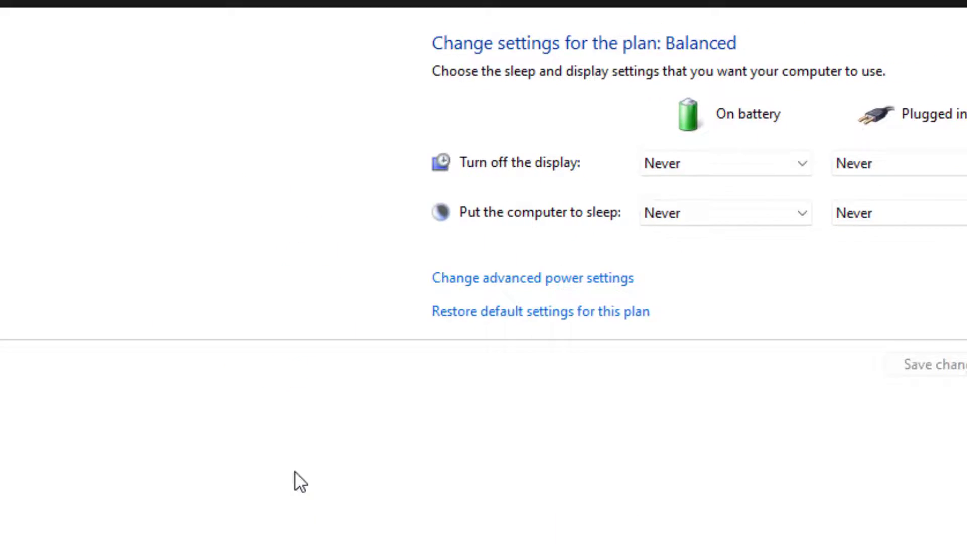
# Open Device Manager from the Start context menu and list USB Root Hub and USB Root Hub (USB 3.0)
pyautogui.click(886, 8)
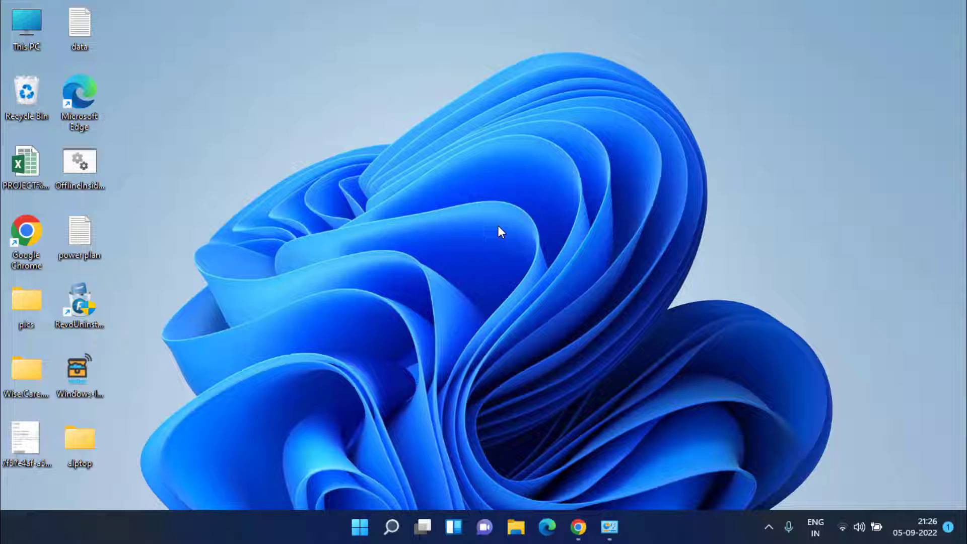
pyautogui.rightClick(370, 524)
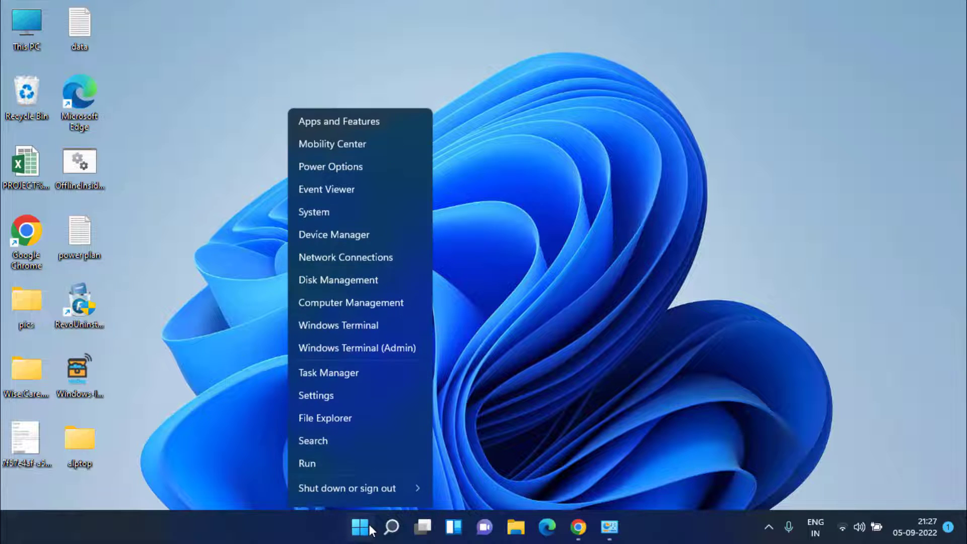
pyautogui.click(363, 218)
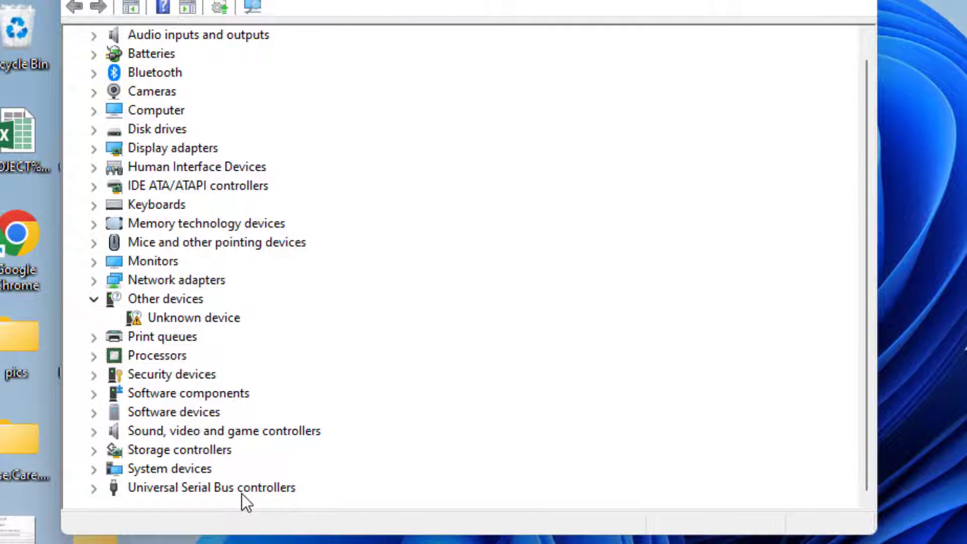
pyautogui.click(236, 492)
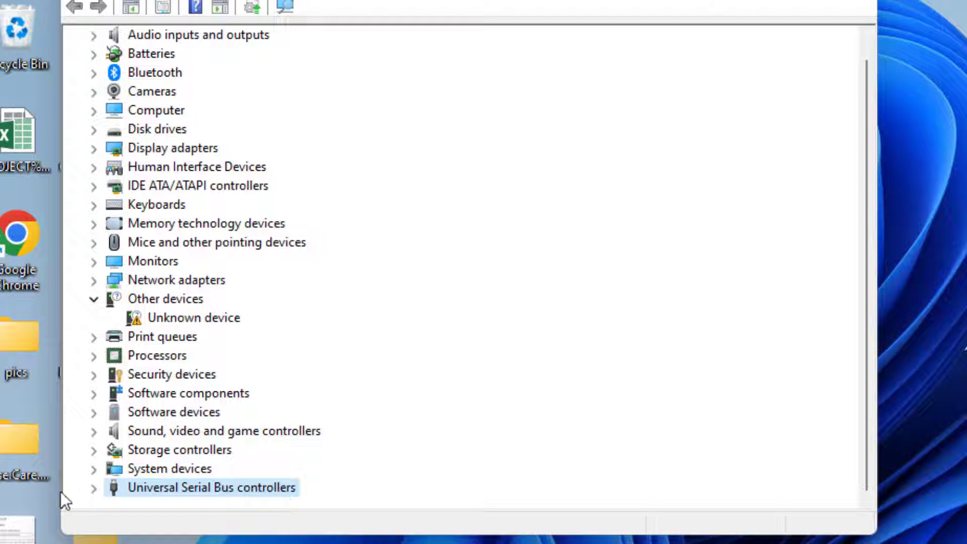
pyautogui.click(91, 489)
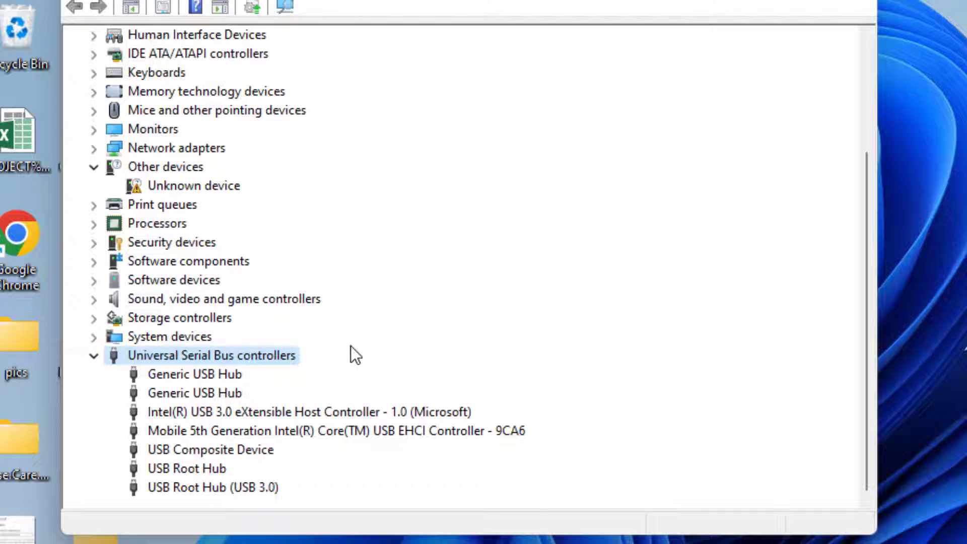
pyautogui.click(177, 469)
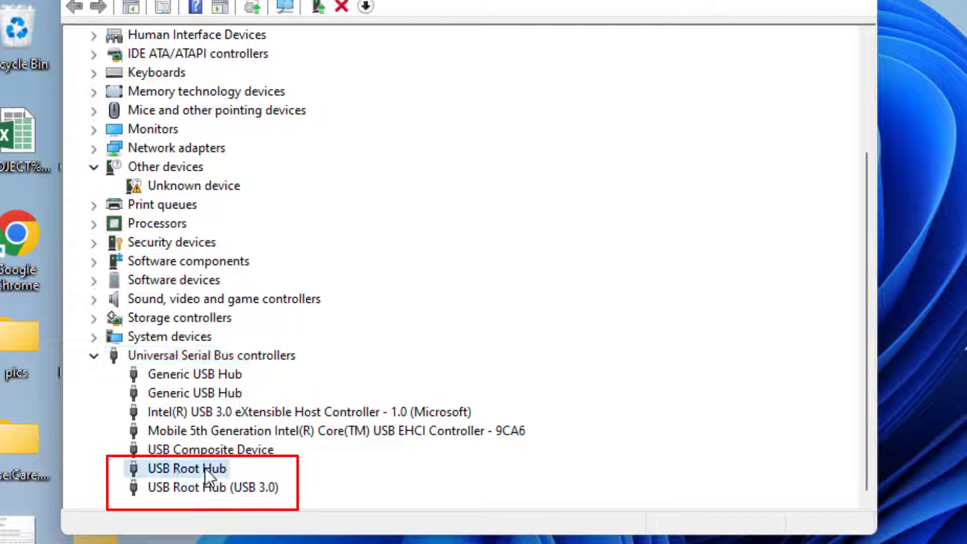
pyautogui.click(182, 485)
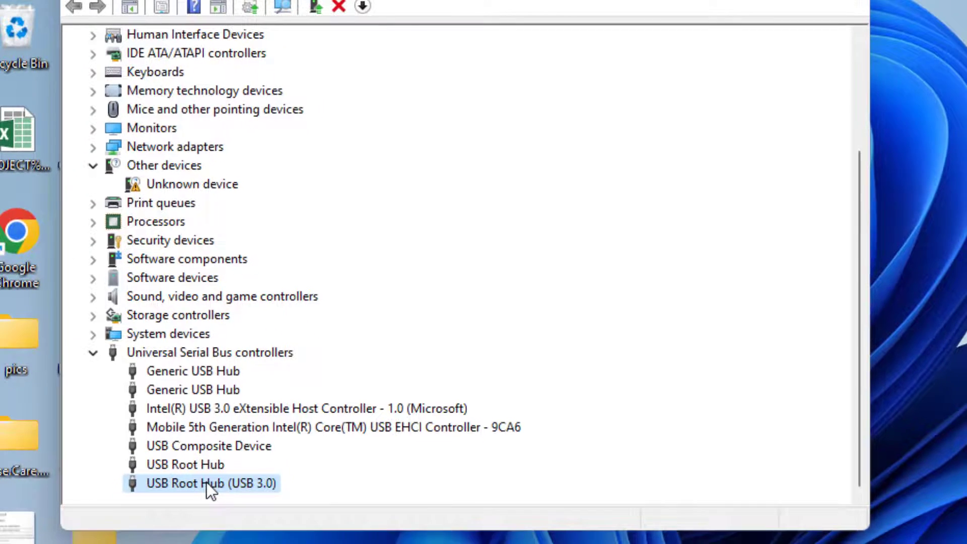
# Disable USB Root Hub (USB 3.0), confirm with Yes, then enable it again
pyautogui.rightClick(207, 484)
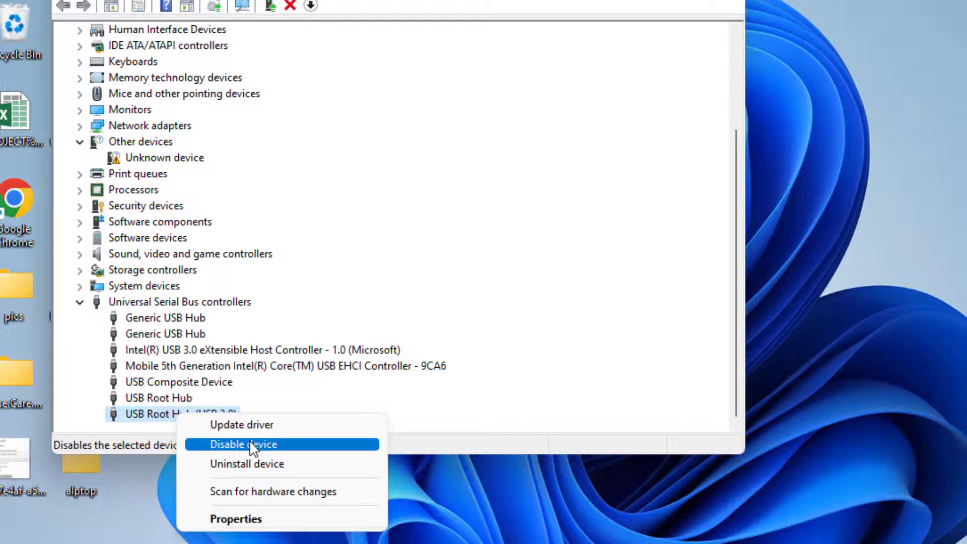
pyautogui.click(251, 447)
pyautogui.click(629, 266)
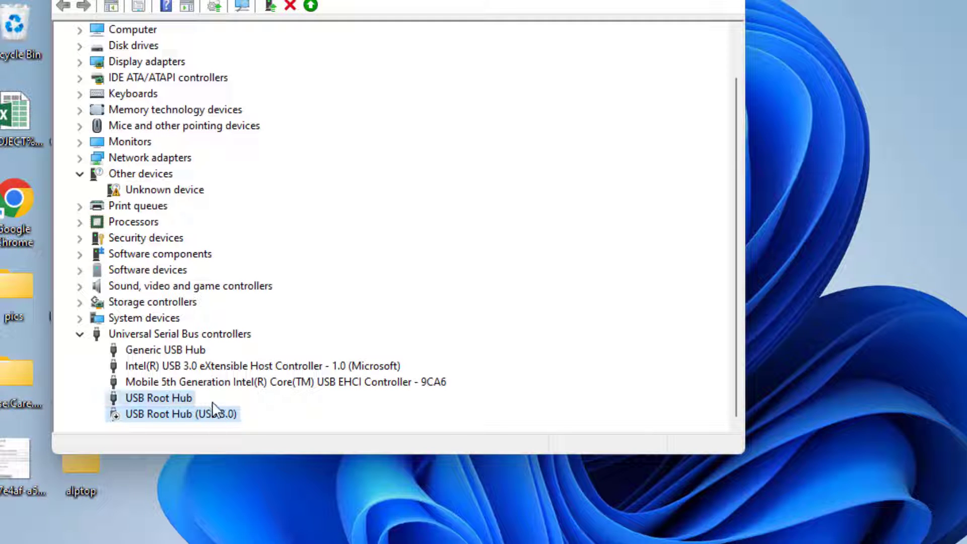
pyautogui.rightClick(211, 414)
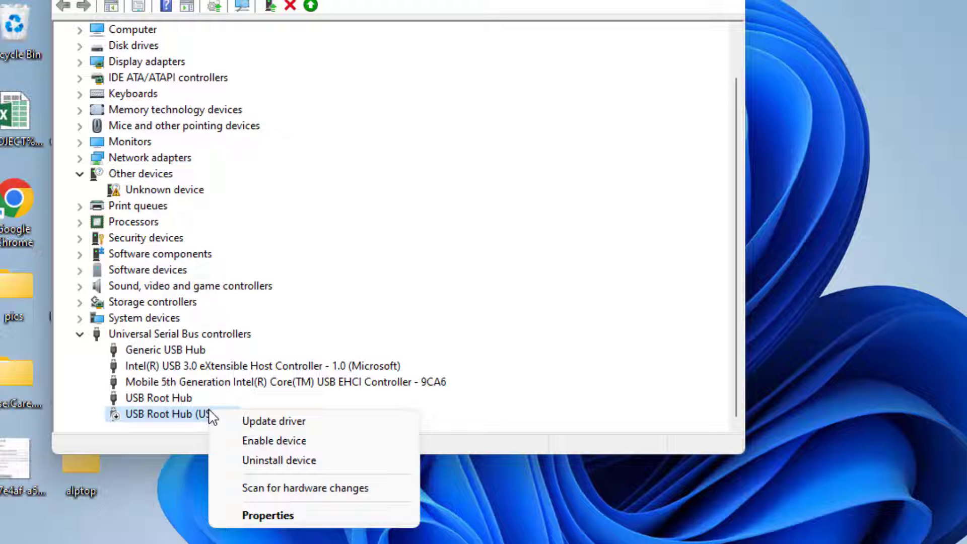
pyautogui.click(259, 440)
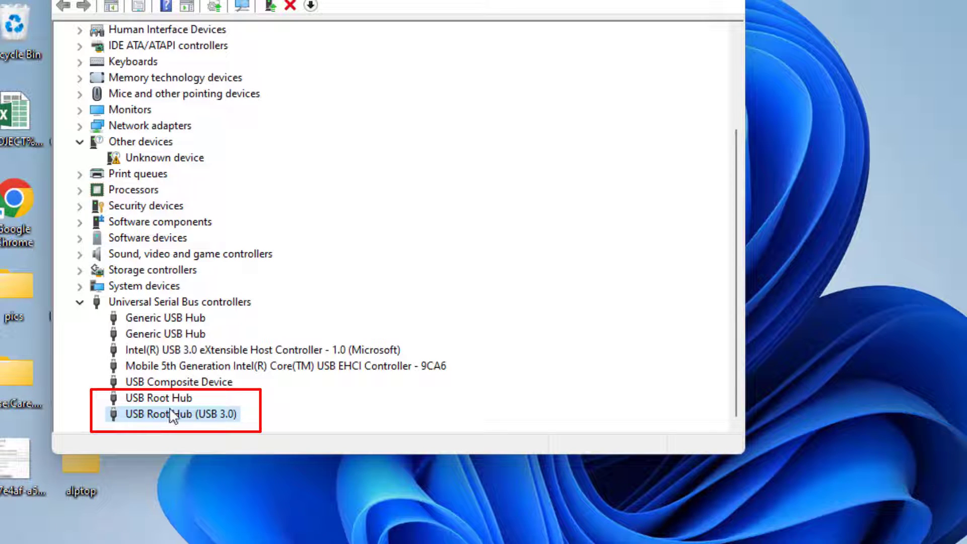
# In USB Root Hub (USB 3.0) Power Management properties, uncheck 'Allow the computer to turn off this device to save power'
pyautogui.rightClick(200, 413)
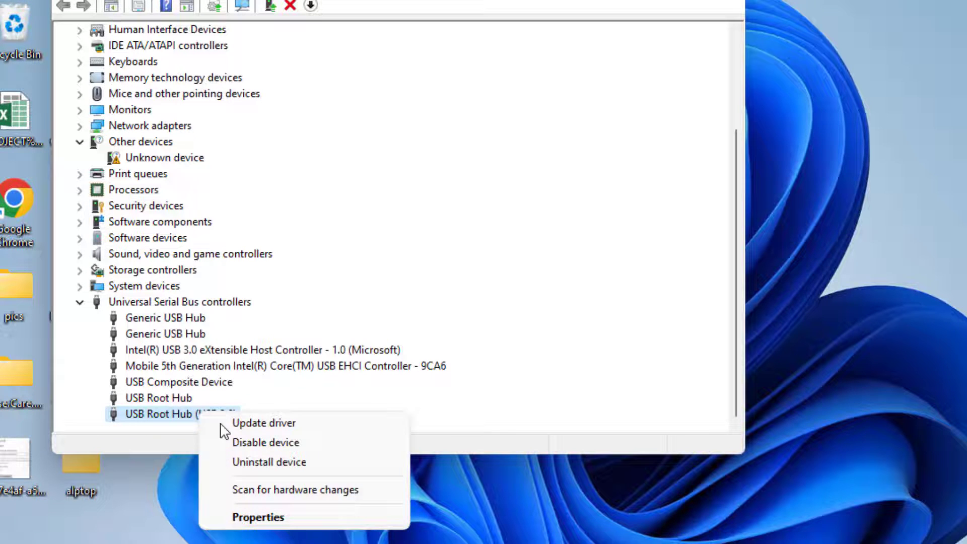
pyautogui.click(266, 515)
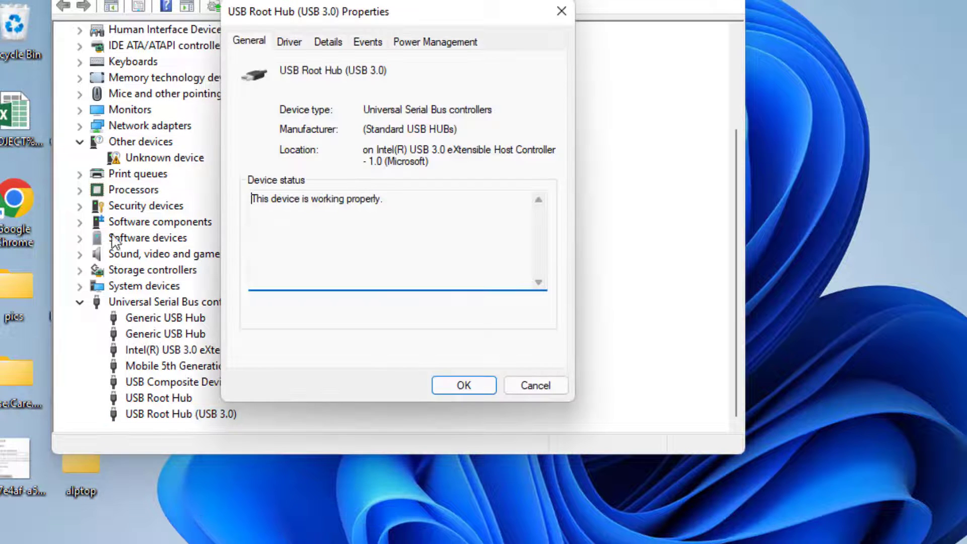
pyautogui.click(441, 41)
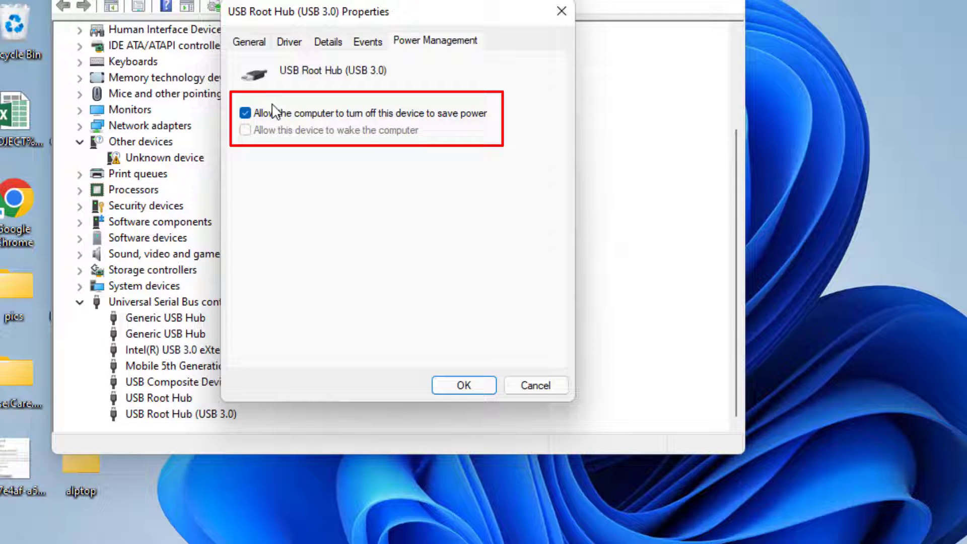
pyautogui.click(262, 117)
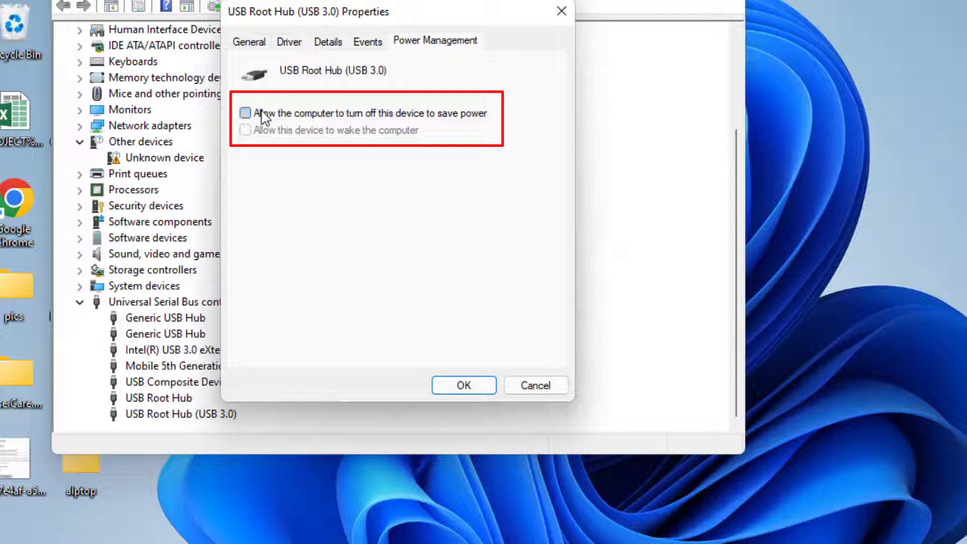
pyautogui.click(459, 386)
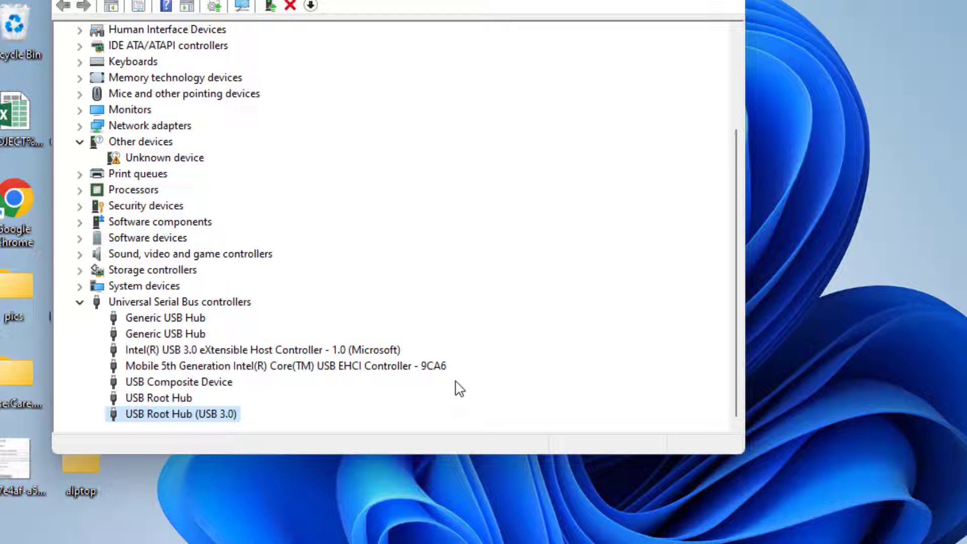
# Reinstall the USB Root Hub (USB 3.0) driver from the on-computer compatible driver list
pyautogui.rightClick(187, 416)
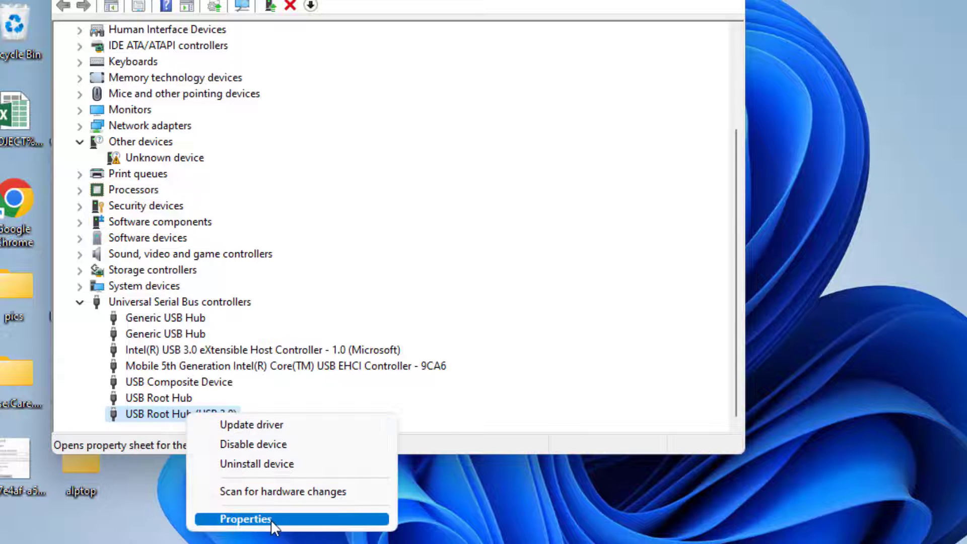
pyautogui.click(282, 428)
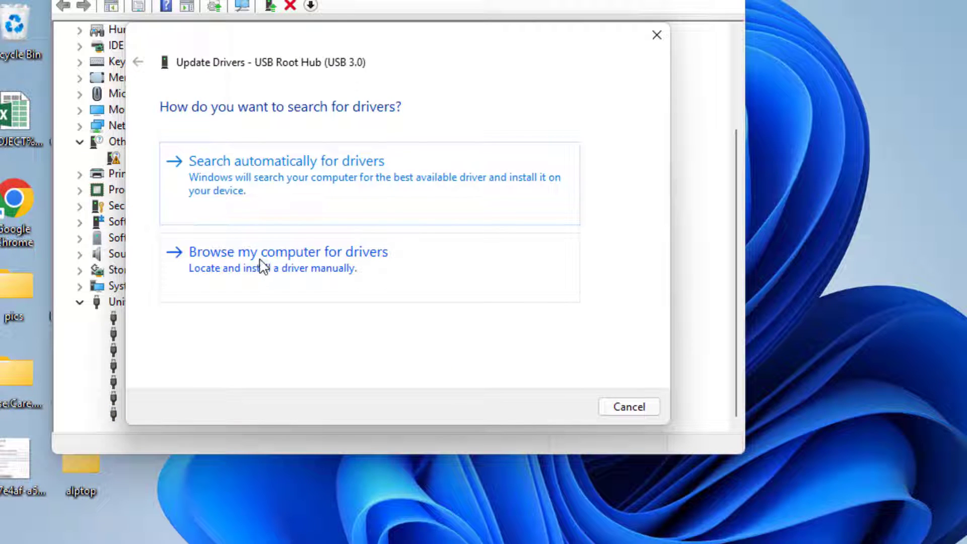
pyautogui.click(316, 266)
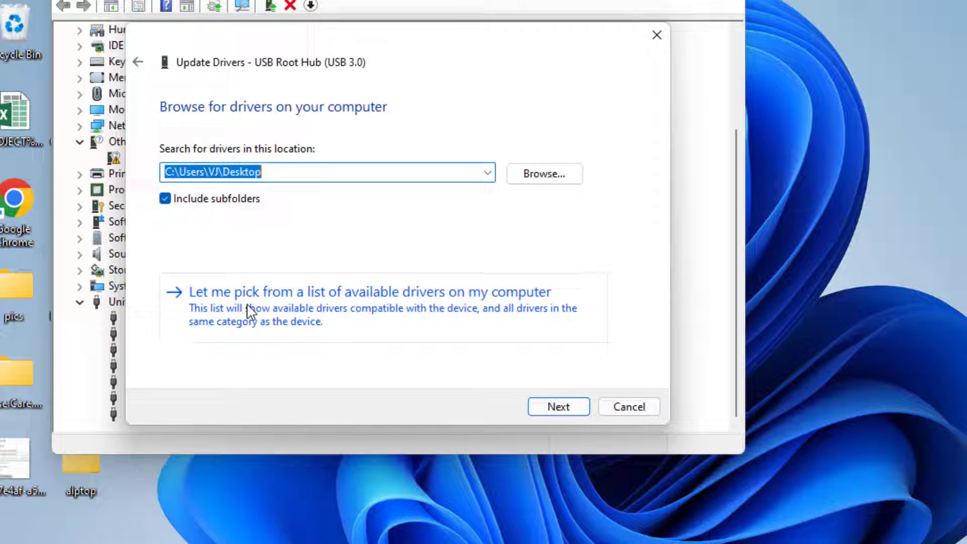
pyautogui.click(297, 310)
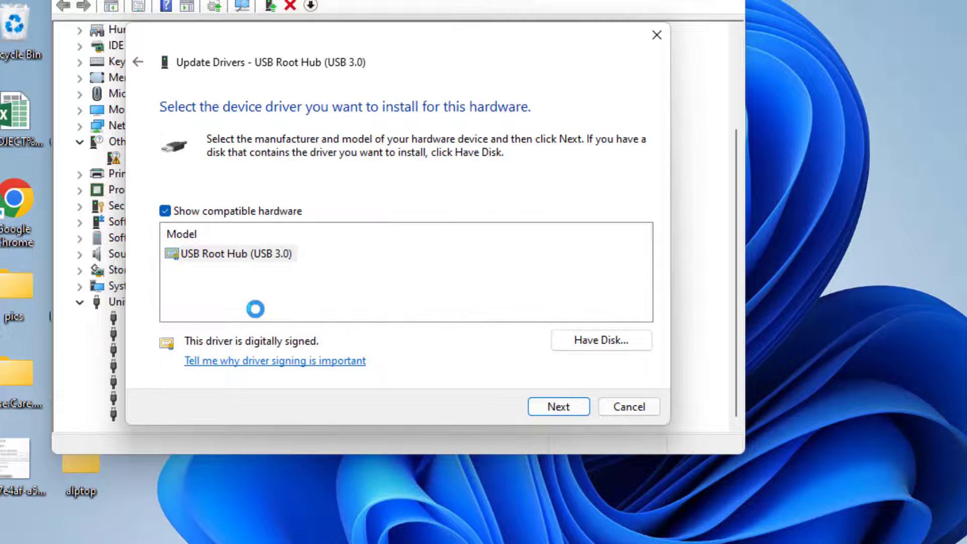
pyautogui.click(232, 256)
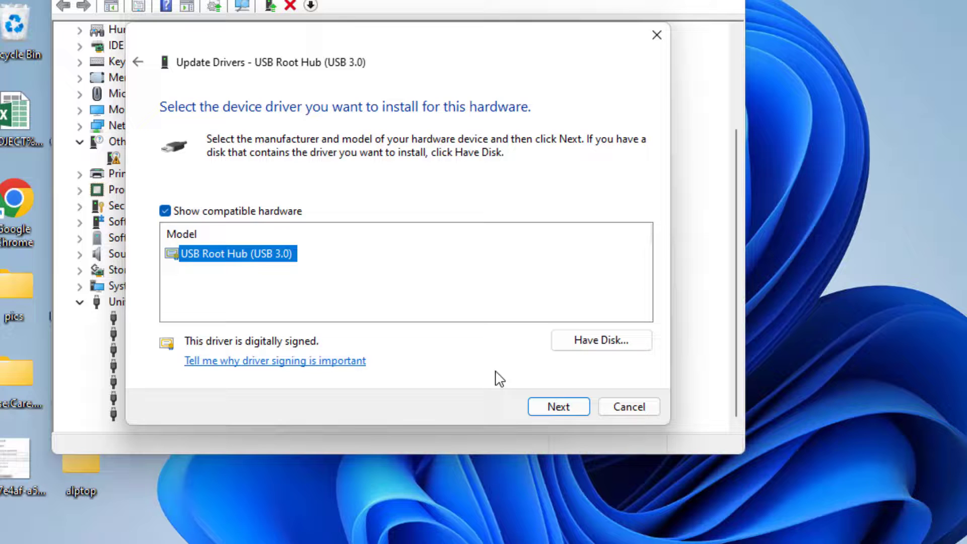
pyautogui.click(559, 407)
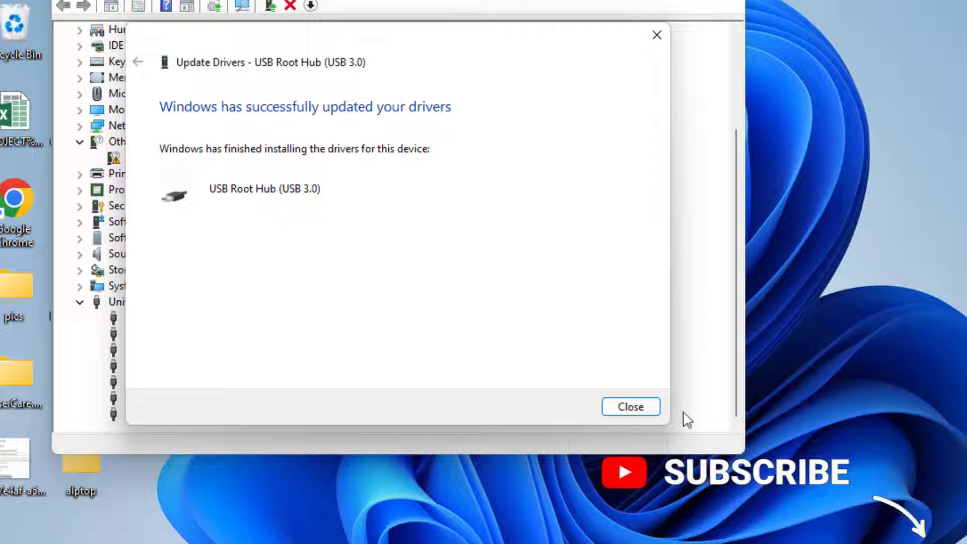
pyautogui.click(658, 409)
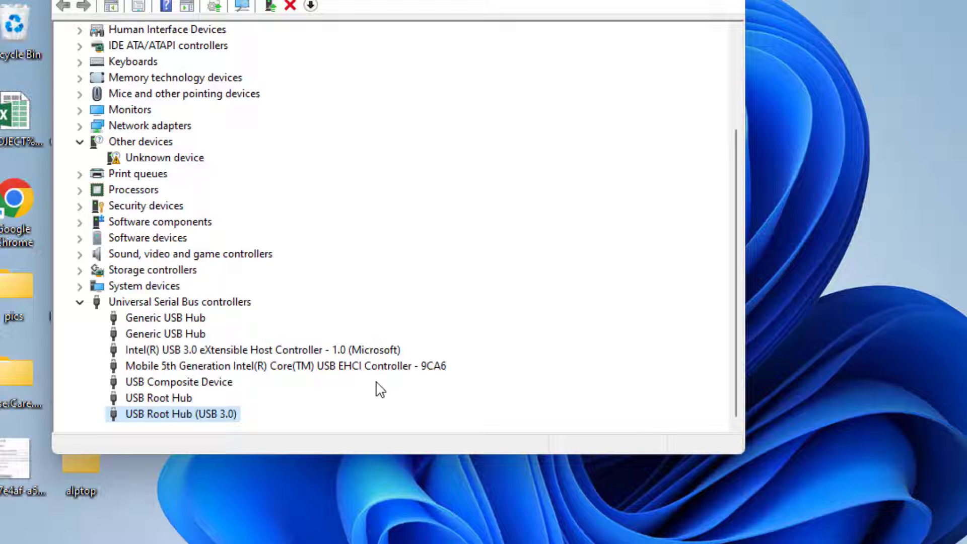
# Select USB Root Hub under Universal Serial Bus controllers
pyautogui.click(186, 398)
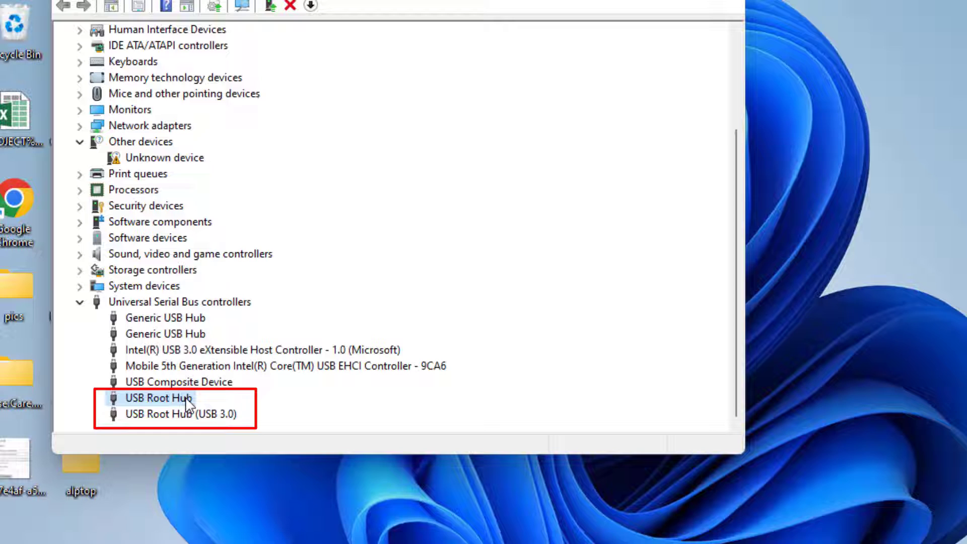